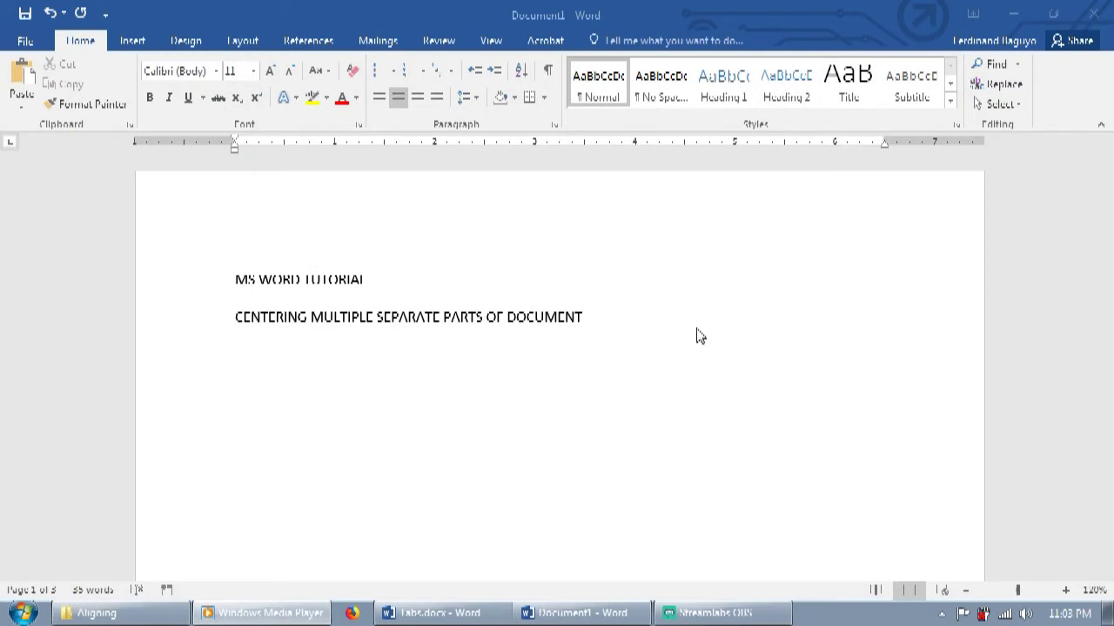
Step: Activate the Word document and scroll down through the example pages
{"action": "left_click", "coordinate": [694, 335]}
{"action": "scroll", "coordinate": [693, 335], "scroll_direction": "down", "scroll_amount": 5}
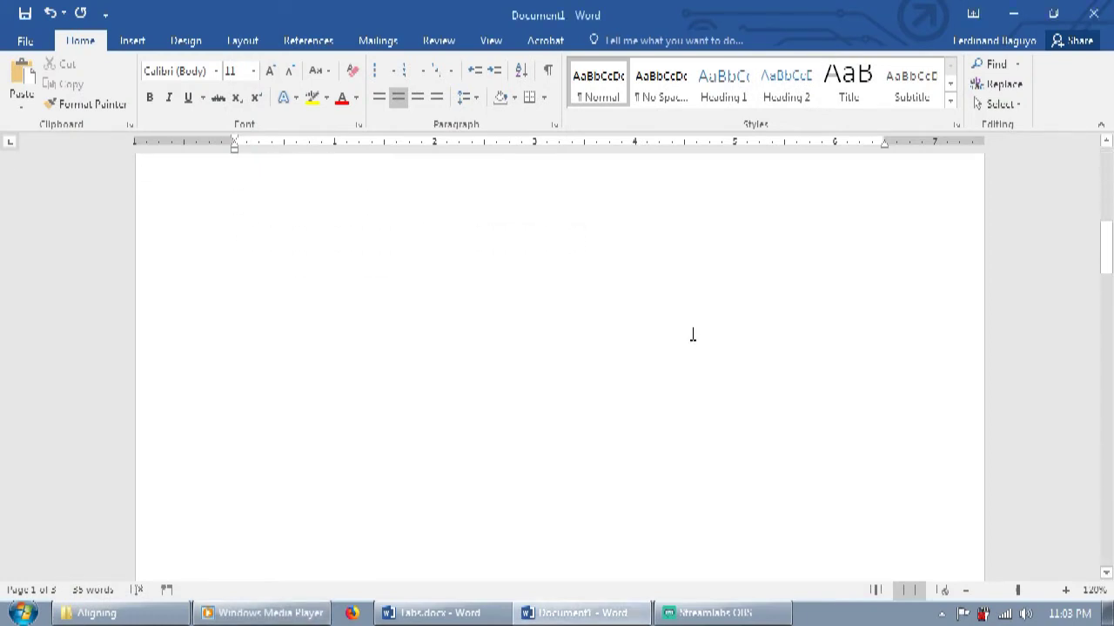
{"action": "scroll", "coordinate": [693, 335], "scroll_direction": "down", "scroll_amount": 6}
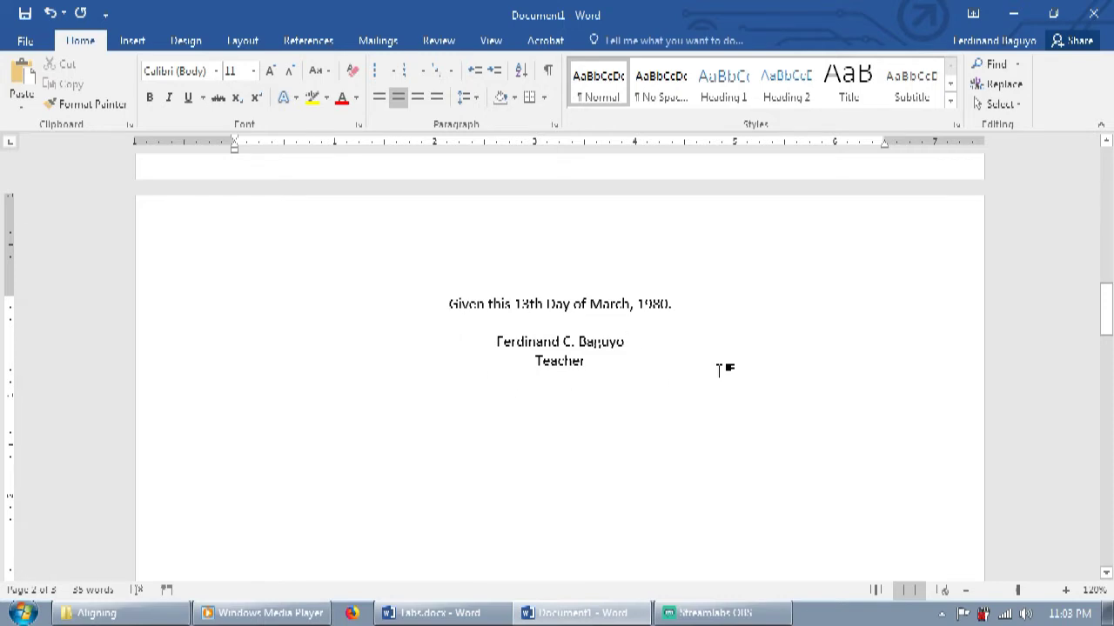
{"action": "scroll", "coordinate": [719, 370], "scroll_direction": "down", "scroll_amount": 10}
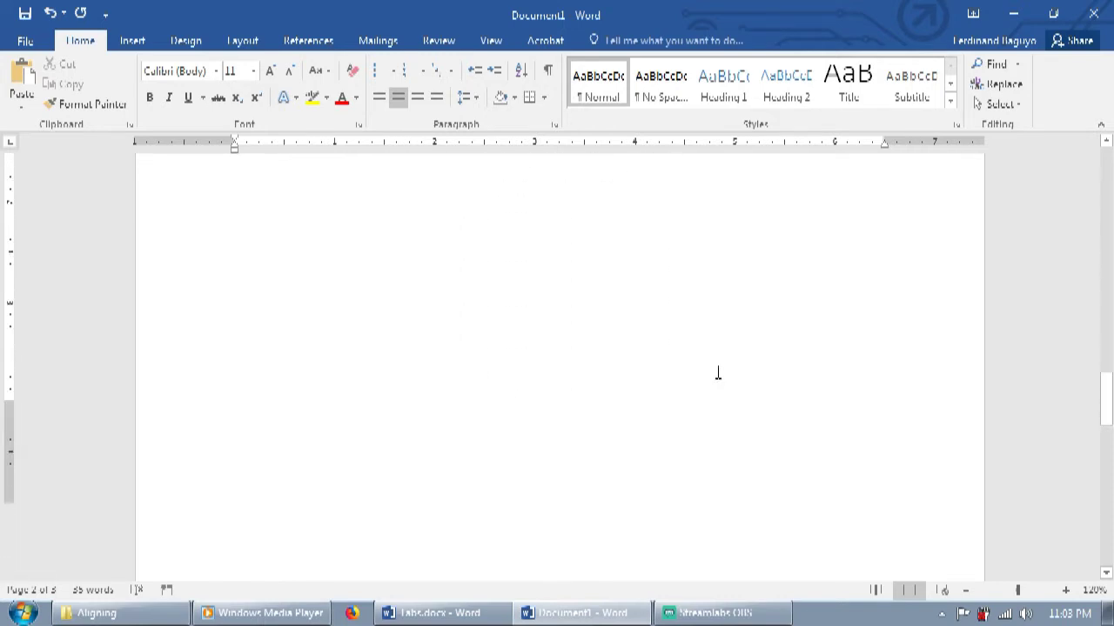
{"action": "scroll", "coordinate": [718, 373], "scroll_direction": "down", "scroll_amount": 2}
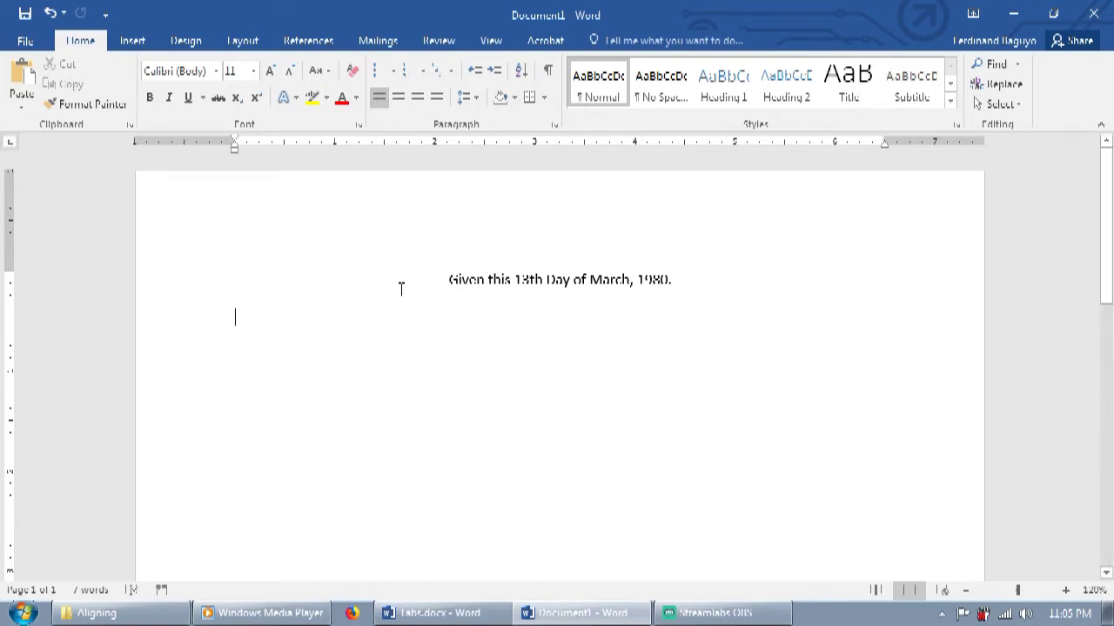
Step: Paste the signee's name at two tab stops on one line, with 'TeacherTeacher' below
{"action": "key", "text": "Tab"}
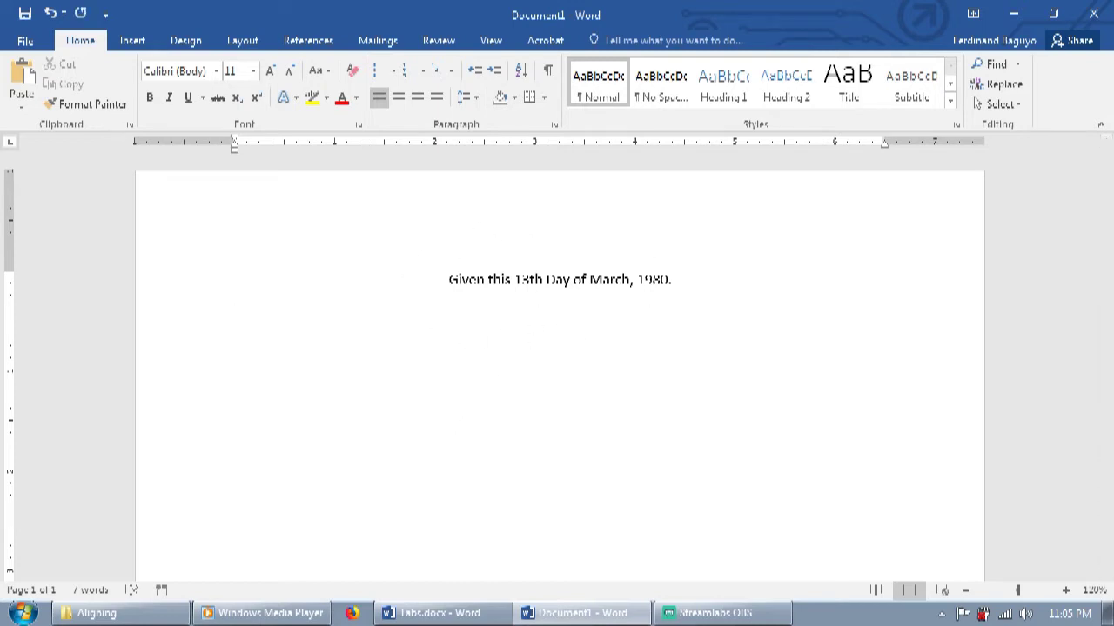
{"action": "key", "text": "Tab"}
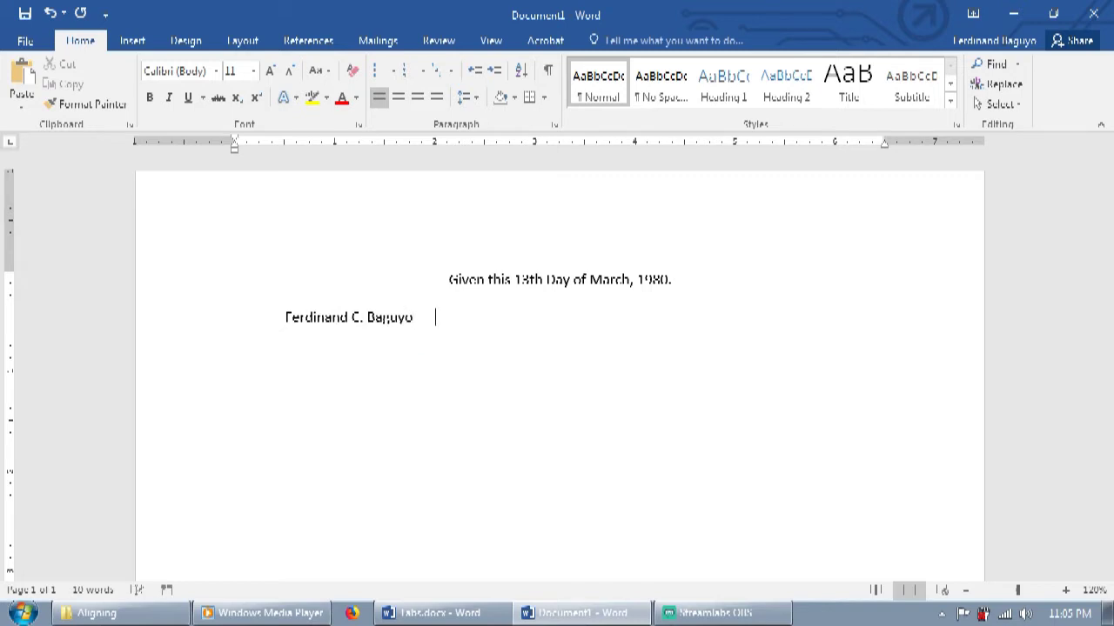
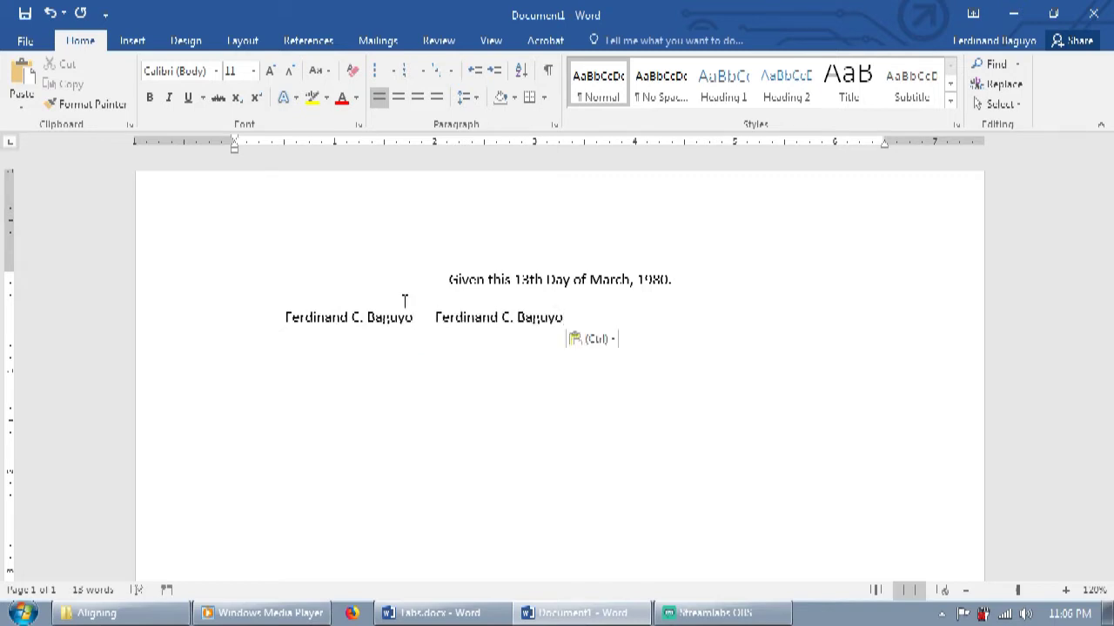
{"action": "key", "text": "Return"}
{"action": "type", "text": "Teacher"}
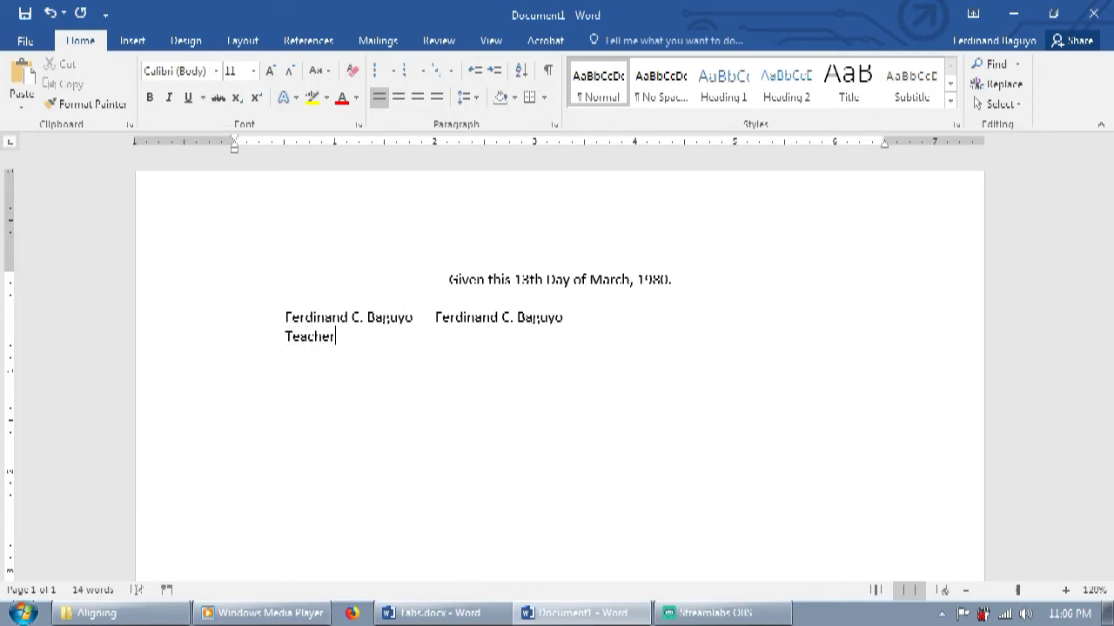
{"action": "type", "text": "Teacher"}
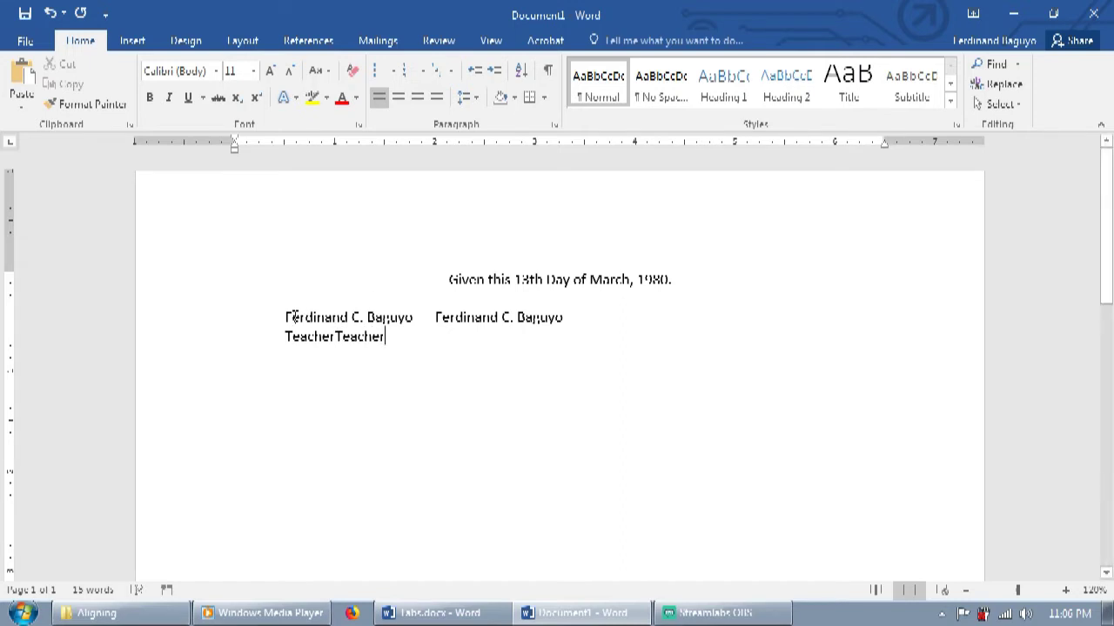
Step: Centre the name and title lines on Center tab stops at 1.5" and 5"
{"action": "left_click_drag", "start_coordinate": [284, 317], "coordinate": [410, 342]}
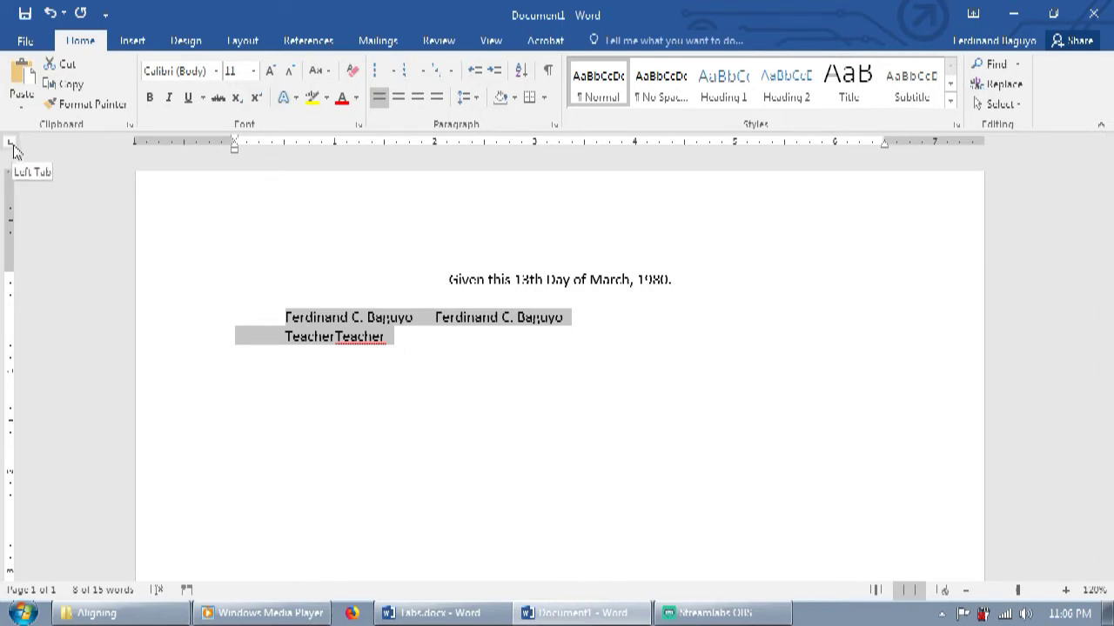
{"action": "left_click", "coordinate": [9, 142]}
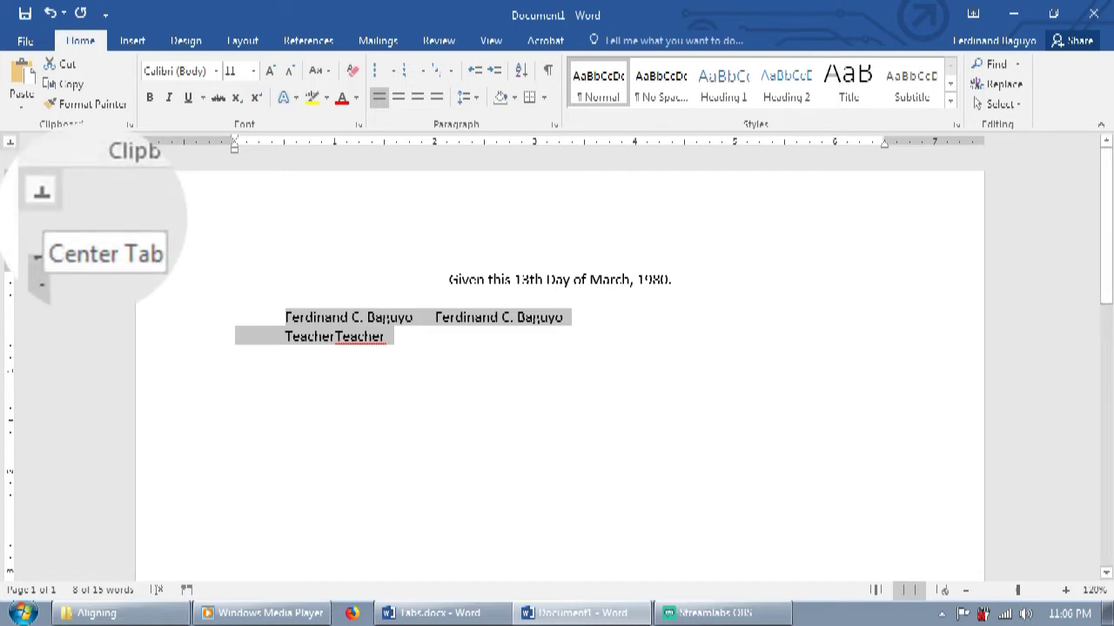
{"action": "left_click", "coordinate": [384, 142]}
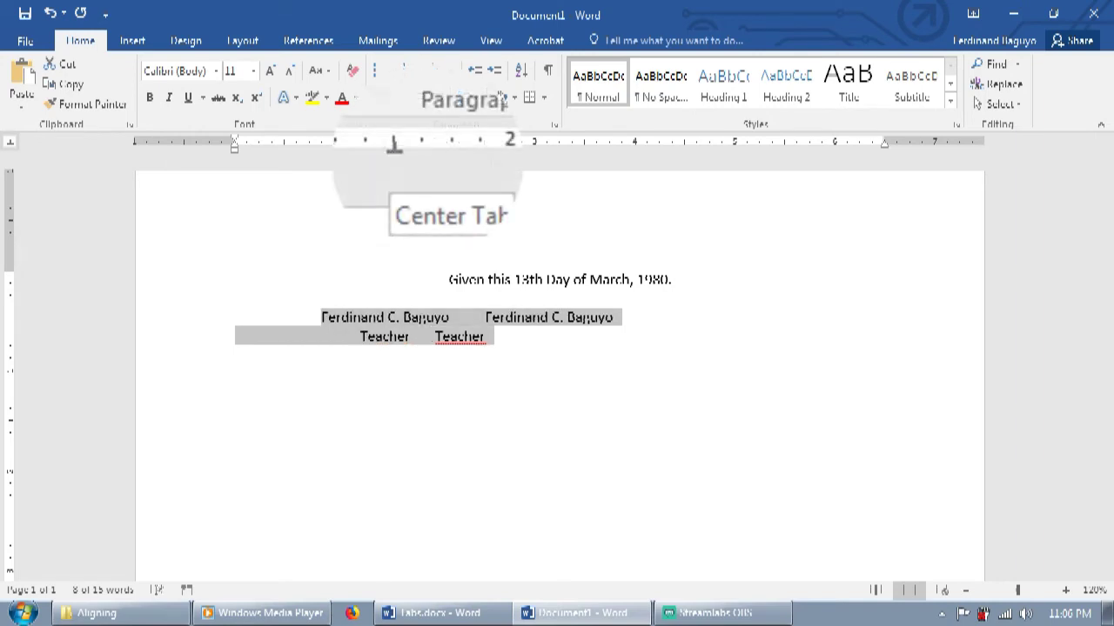
{"action": "left_click", "coordinate": [735, 145]}
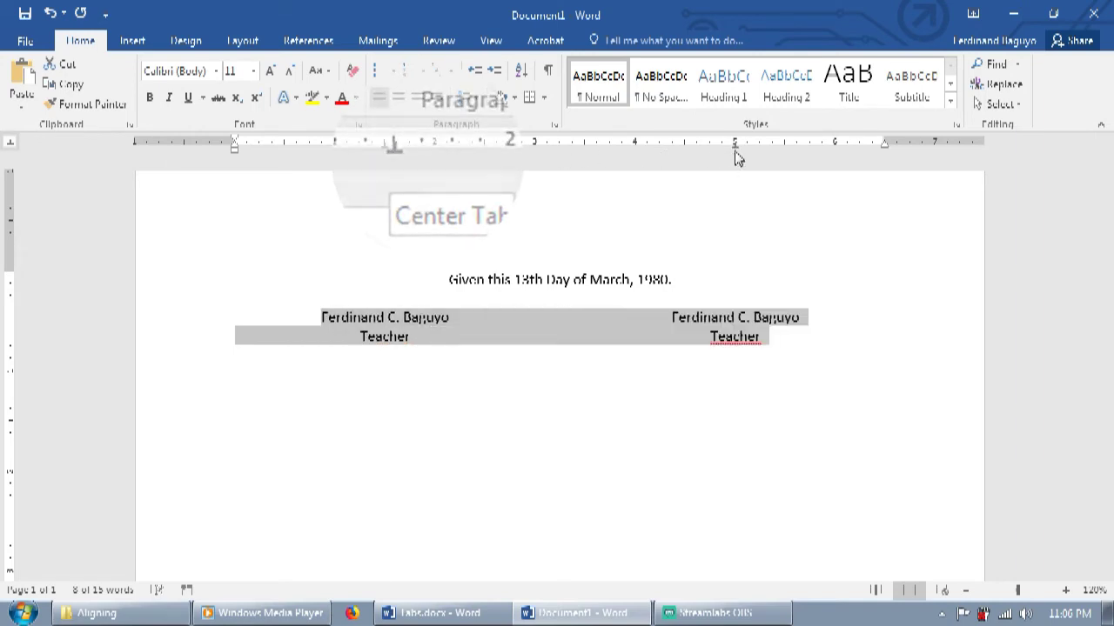
{"action": "left_click", "coordinate": [657, 389]}
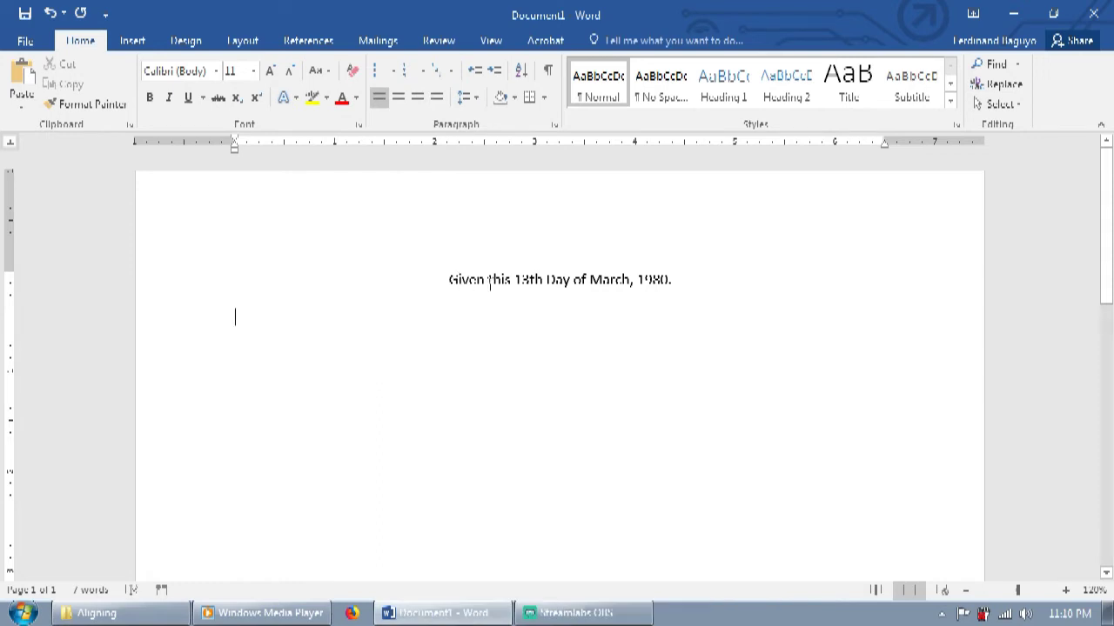
Step: Insert a two-column table below the date line and remove all its borders
{"action": "left_click", "coordinate": [135, 41]}
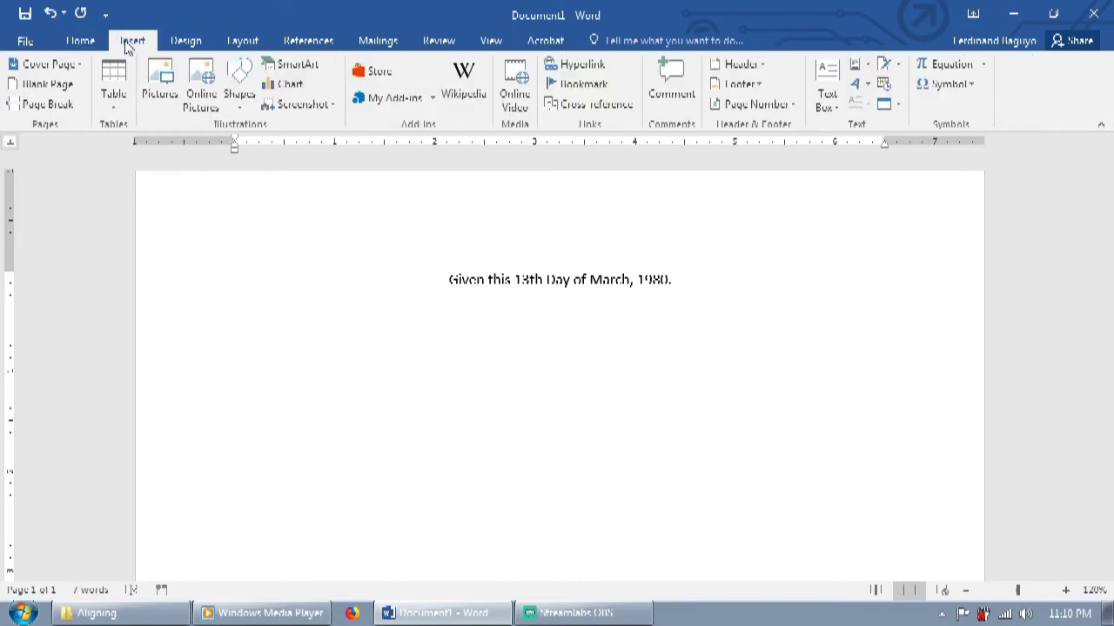
{"action": "left_click", "coordinate": [120, 113]}
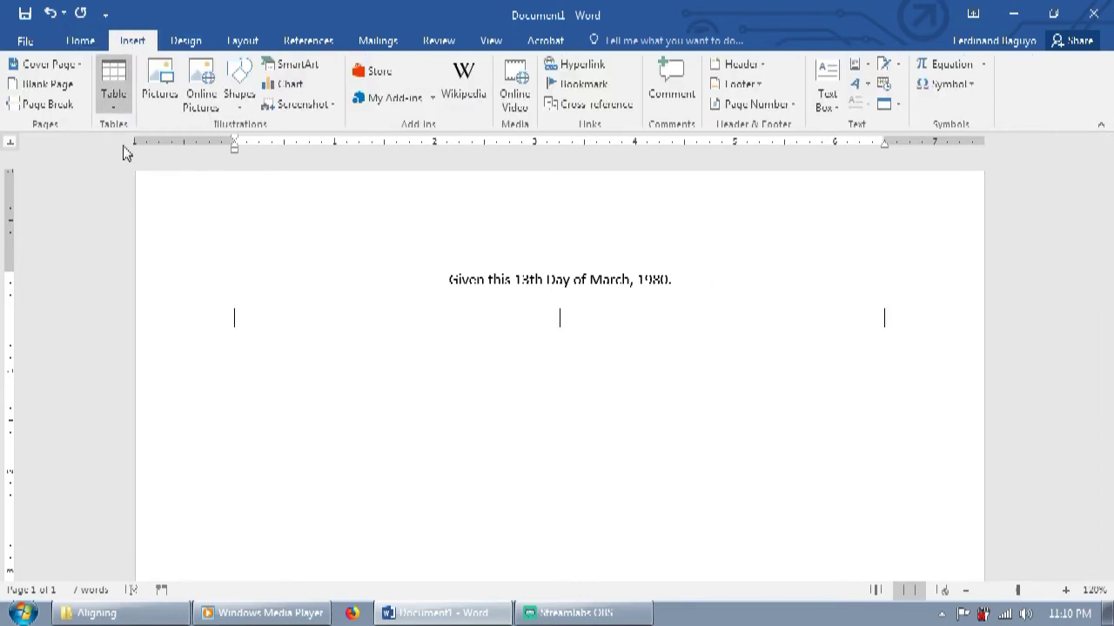
{"action": "left_click", "coordinate": [127, 152]}
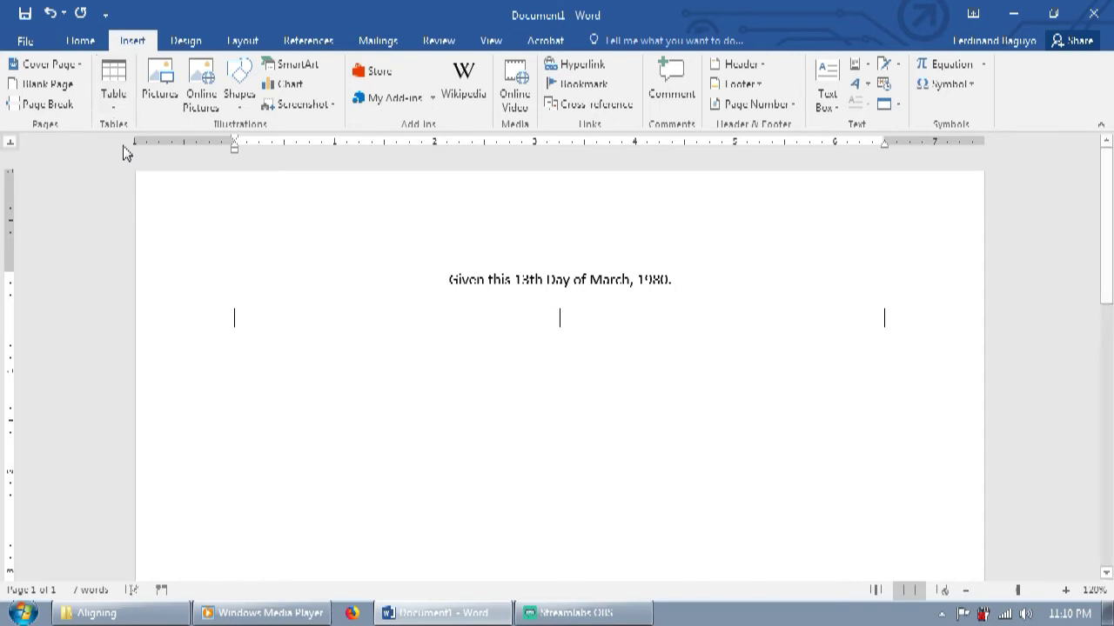
{"action": "left_click", "coordinate": [229, 303]}
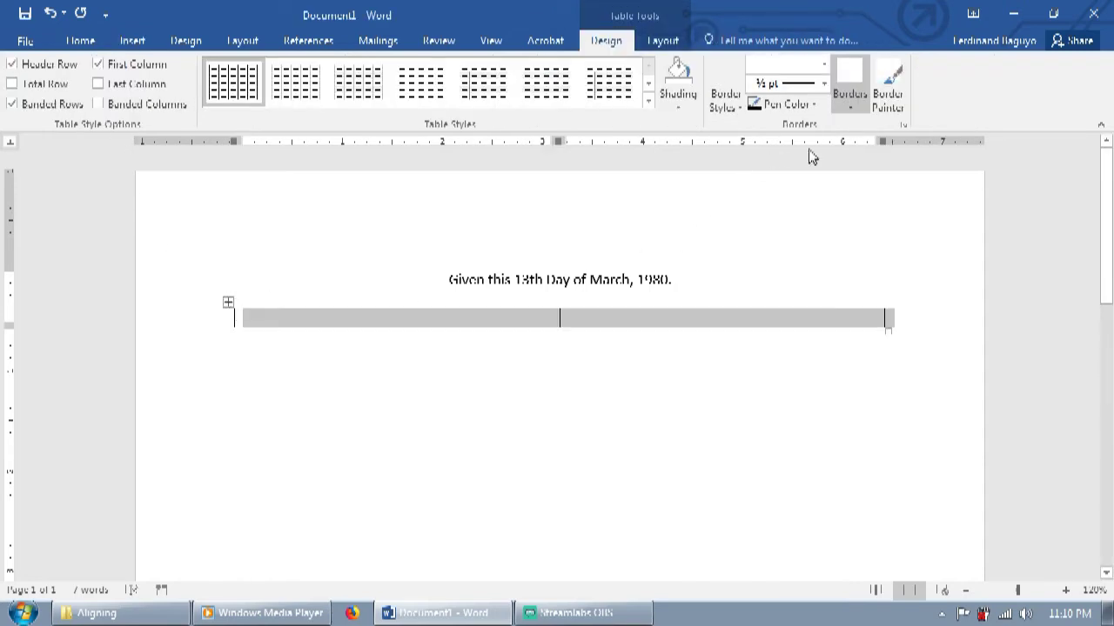
{"action": "left_click", "coordinate": [850, 115]}
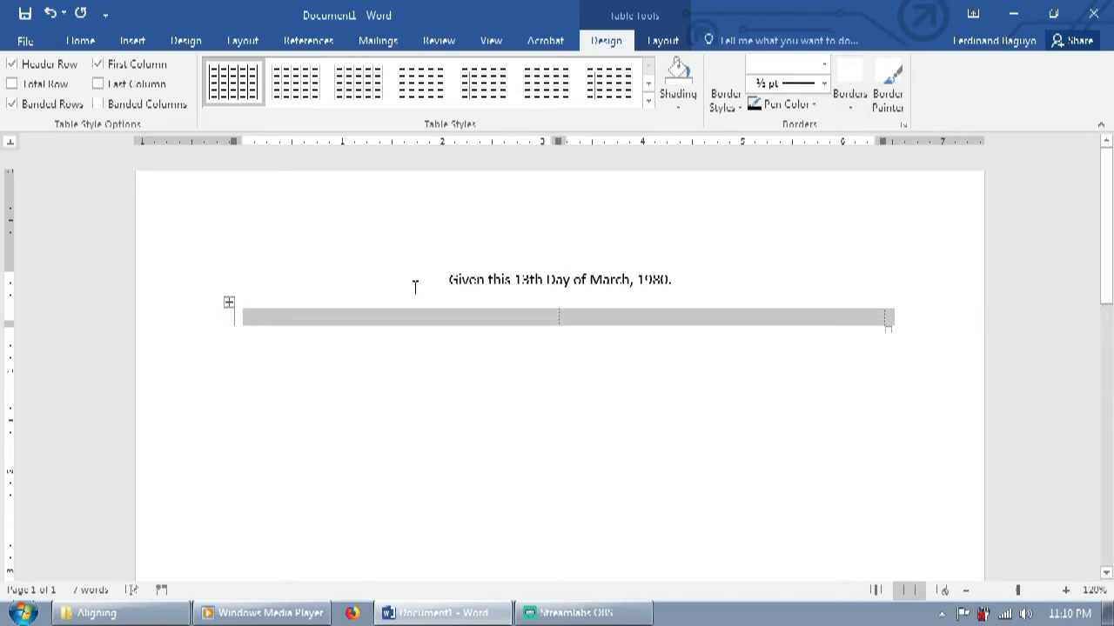
Step: Paste the signee's name and Teacher title into both table cells
{"action": "left_click", "coordinate": [396, 318]}
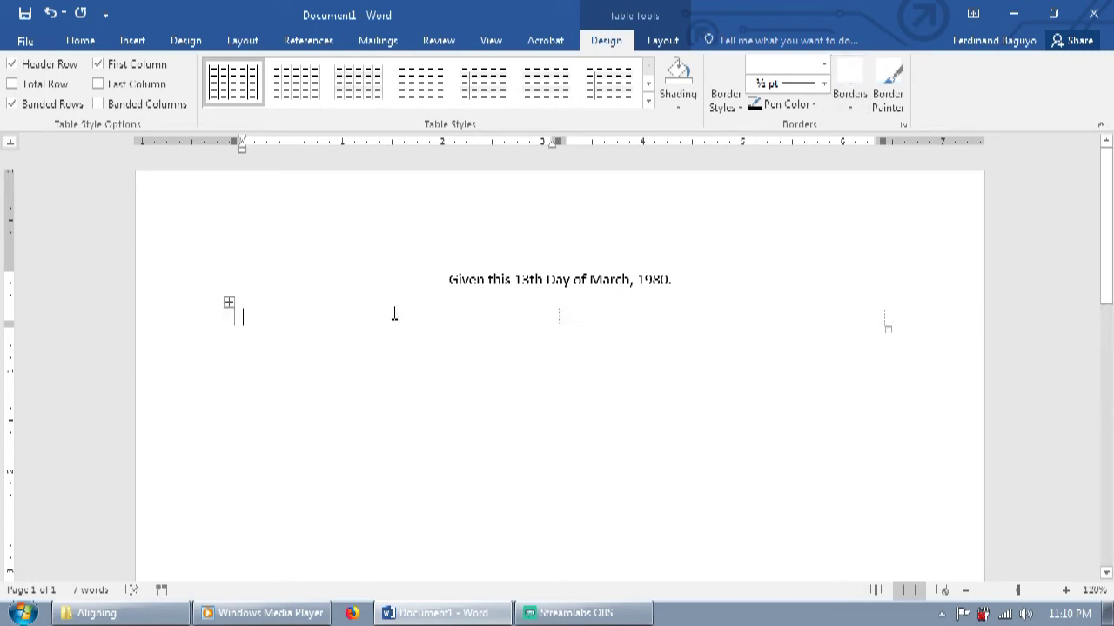
{"action": "left_click", "coordinate": [606, 317]}
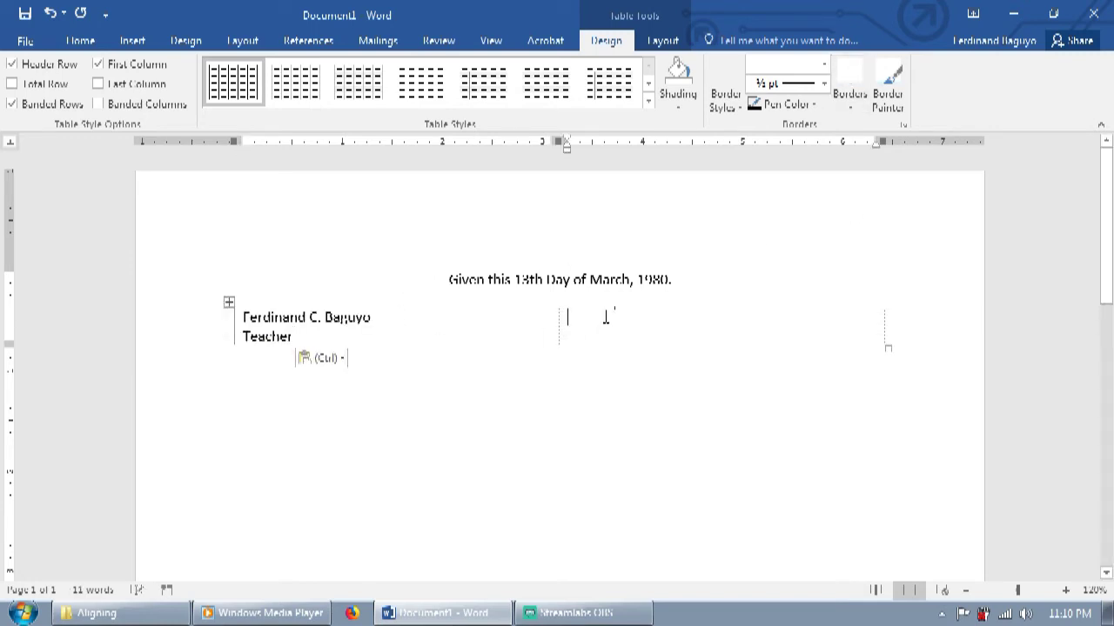
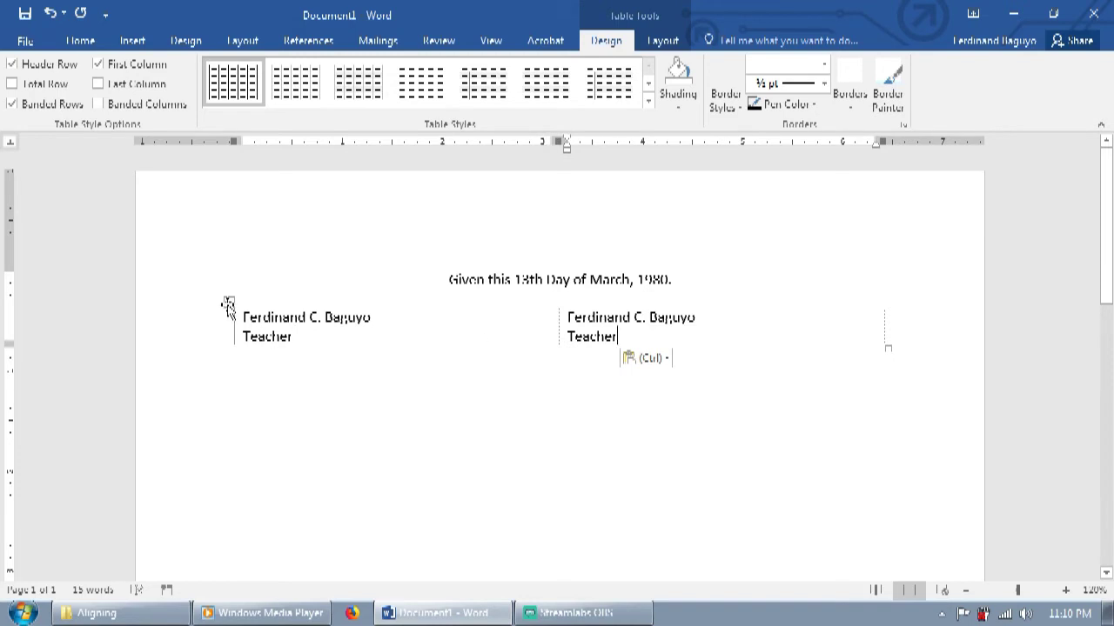
Step: Centre the text in both cells with Layout > Align Center
{"action": "left_click", "coordinate": [228, 304]}
{"action": "left_click", "coordinate": [659, 42]}
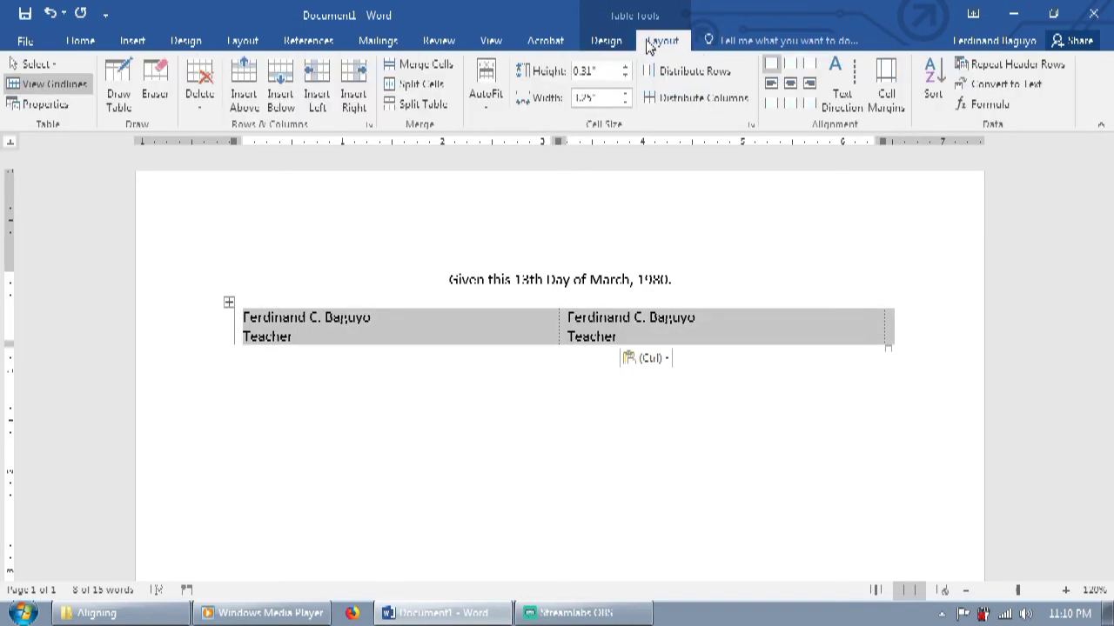
{"action": "left_click", "coordinate": [790, 85]}
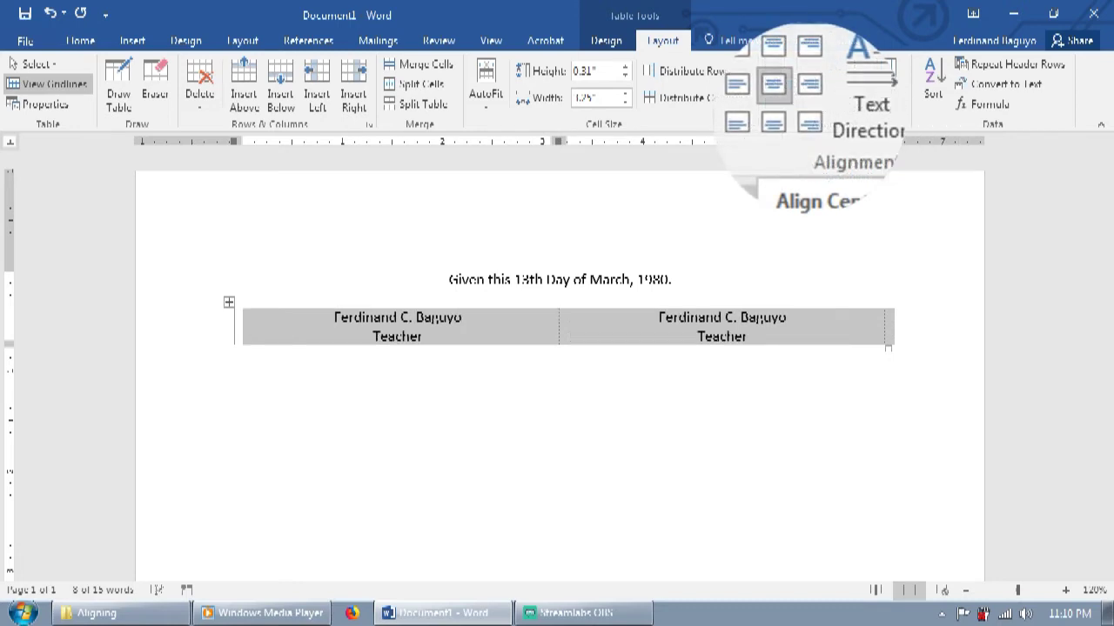
{"action": "left_click", "coordinate": [728, 378]}
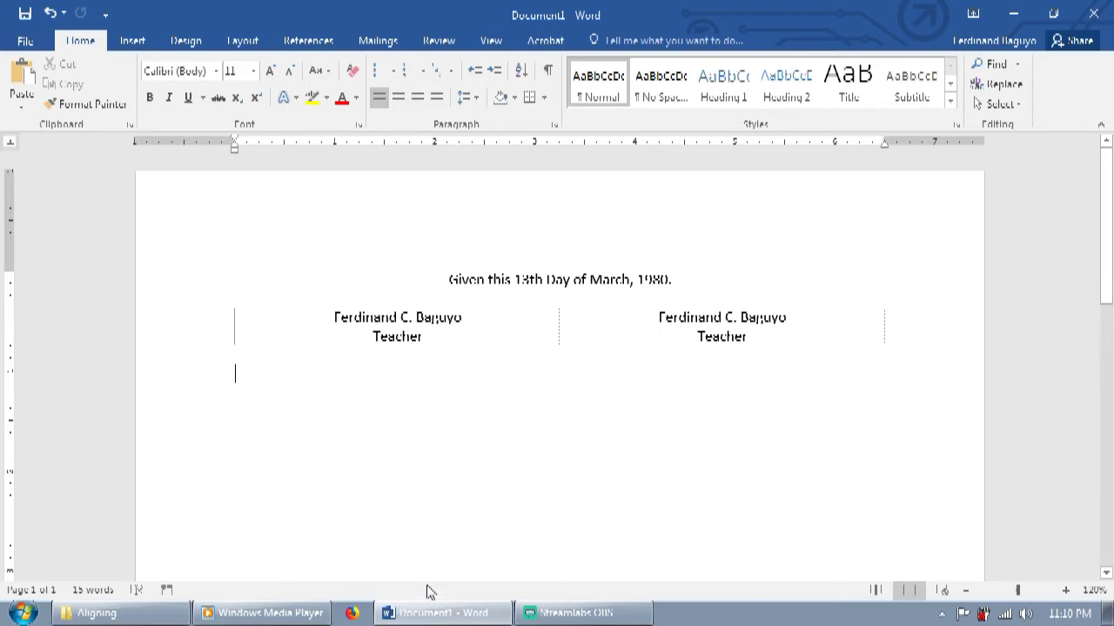
Step: Undo the table, paste the name-and-Teacher block twice, and select all four lines
{"action": "key", "text": "ctrl+z"}
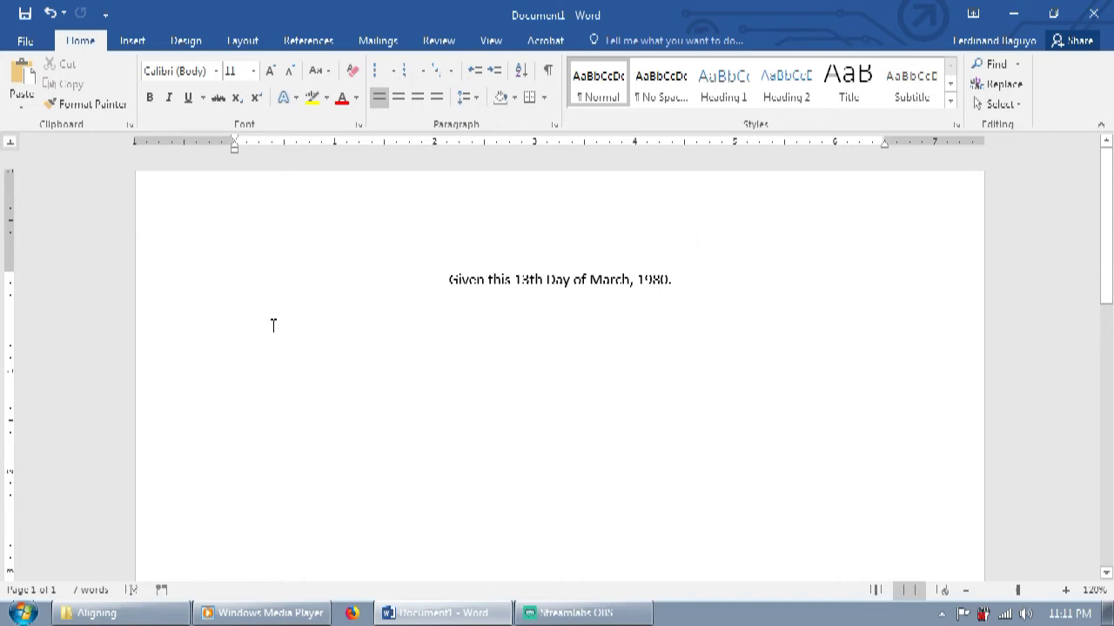
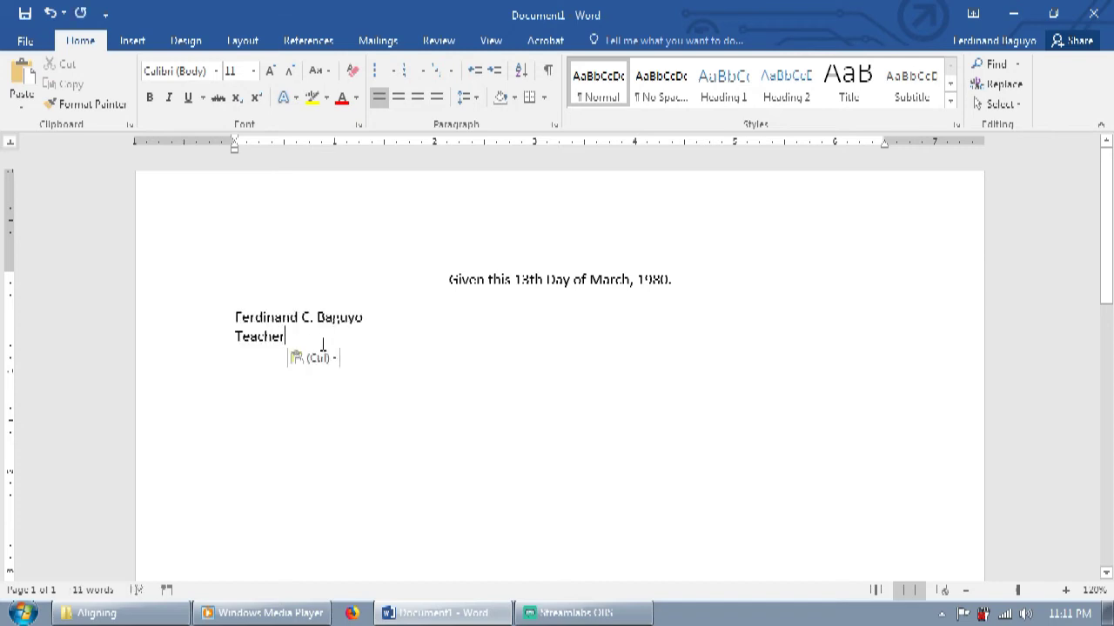
{"action": "key", "text": "Return"}
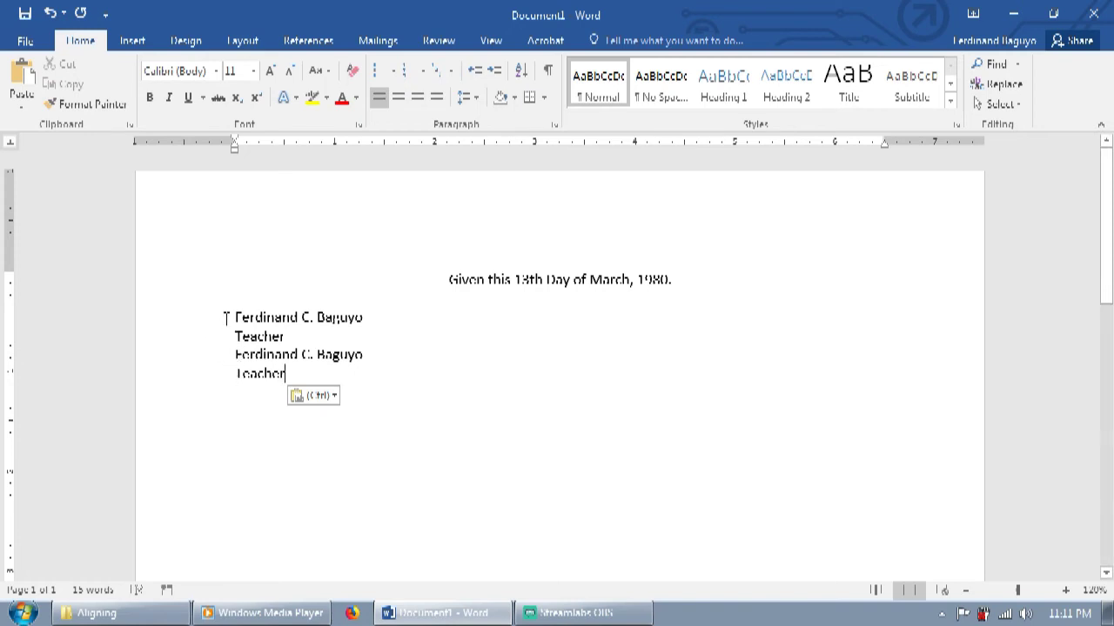
{"action": "left_click_drag", "start_coordinate": [234, 317], "coordinate": [287, 374]}
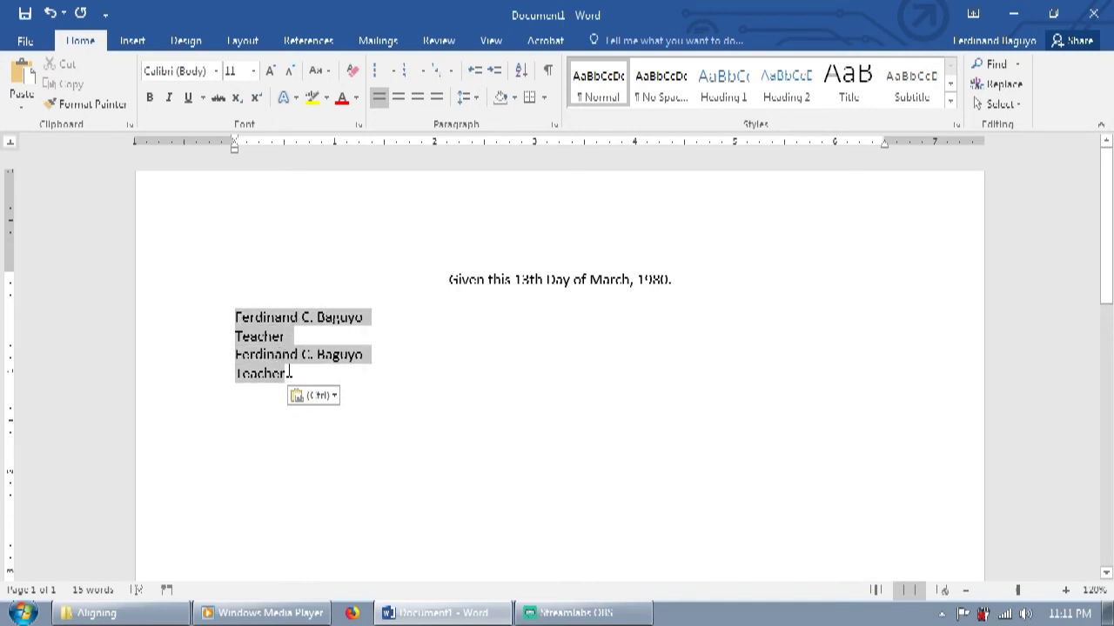
Step: Split the selected lines into two columns and centre the text in each column
{"action": "left_click", "coordinate": [228, 45]}
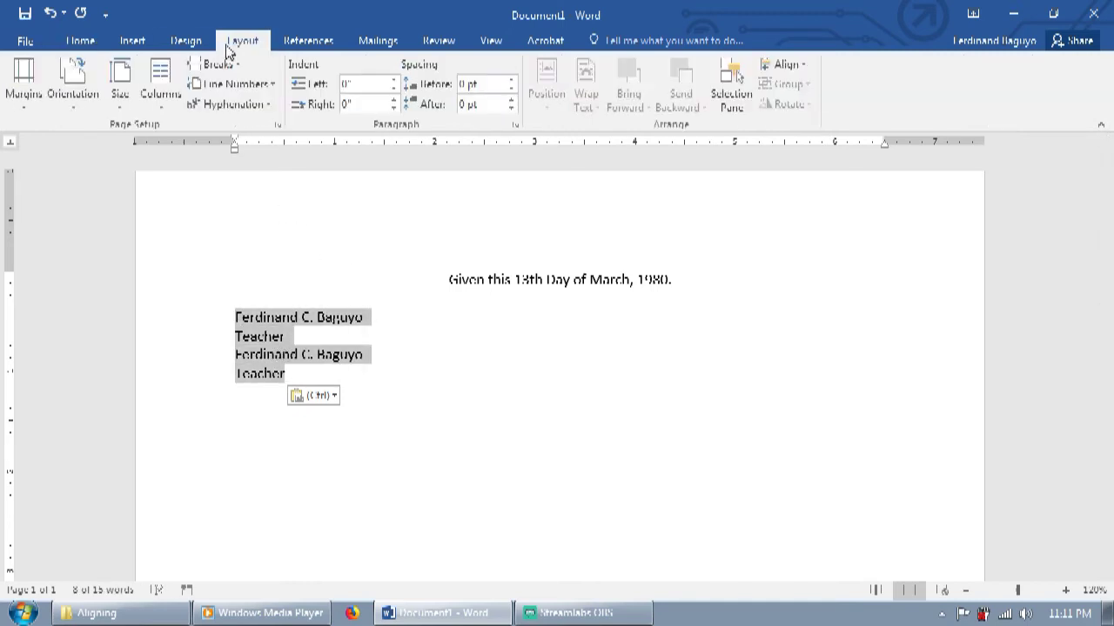
{"action": "left_click", "coordinate": [160, 83]}
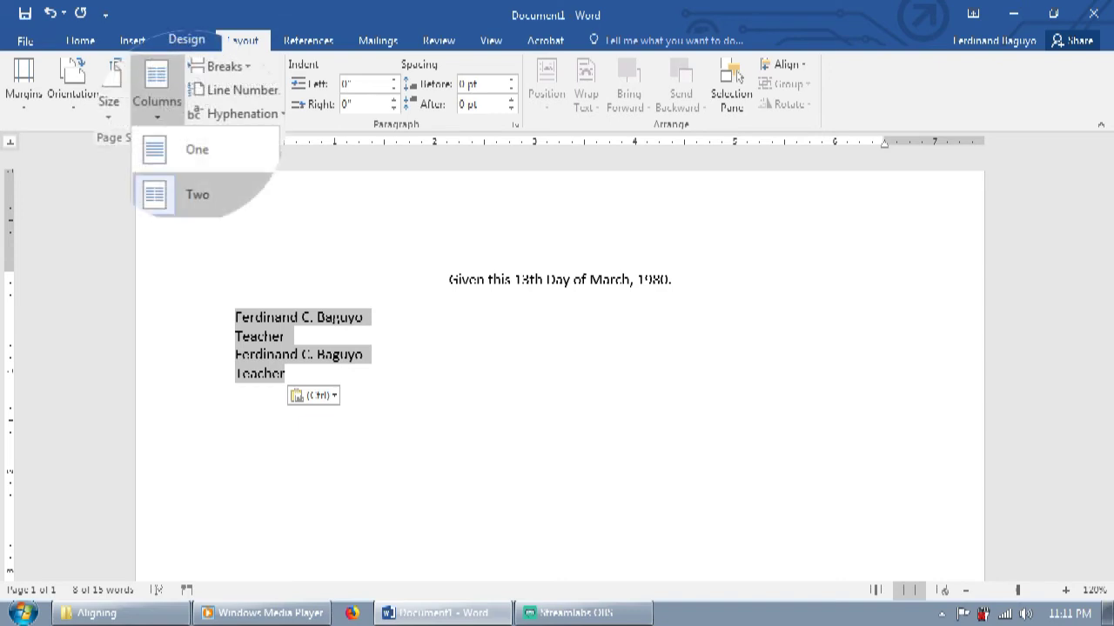
{"action": "left_click", "coordinate": [197, 194]}
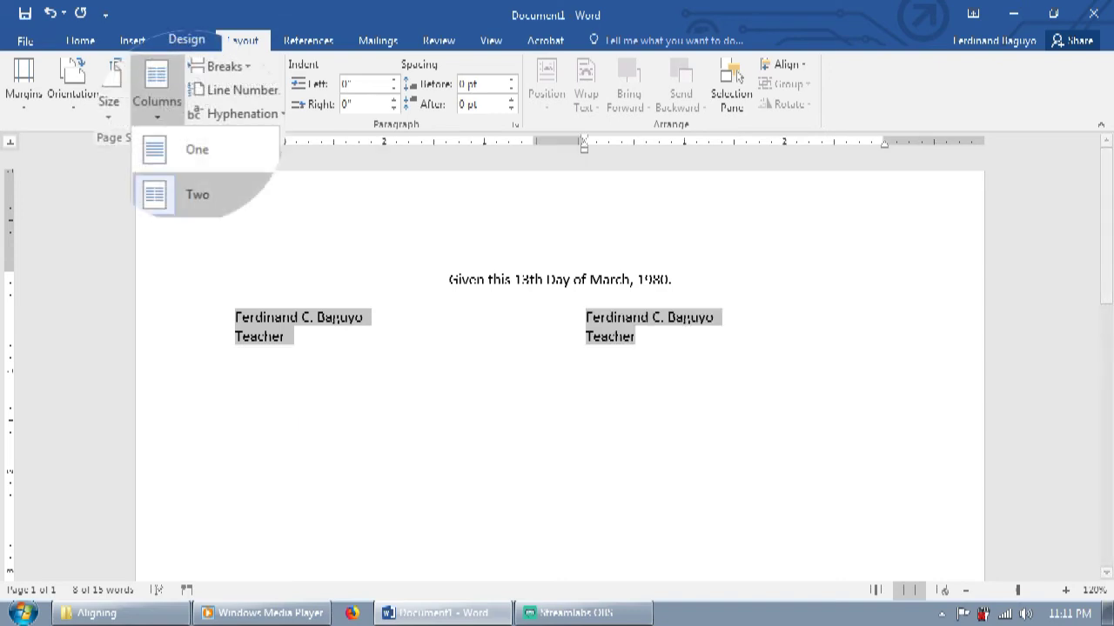
{"action": "left_click", "coordinate": [80, 44]}
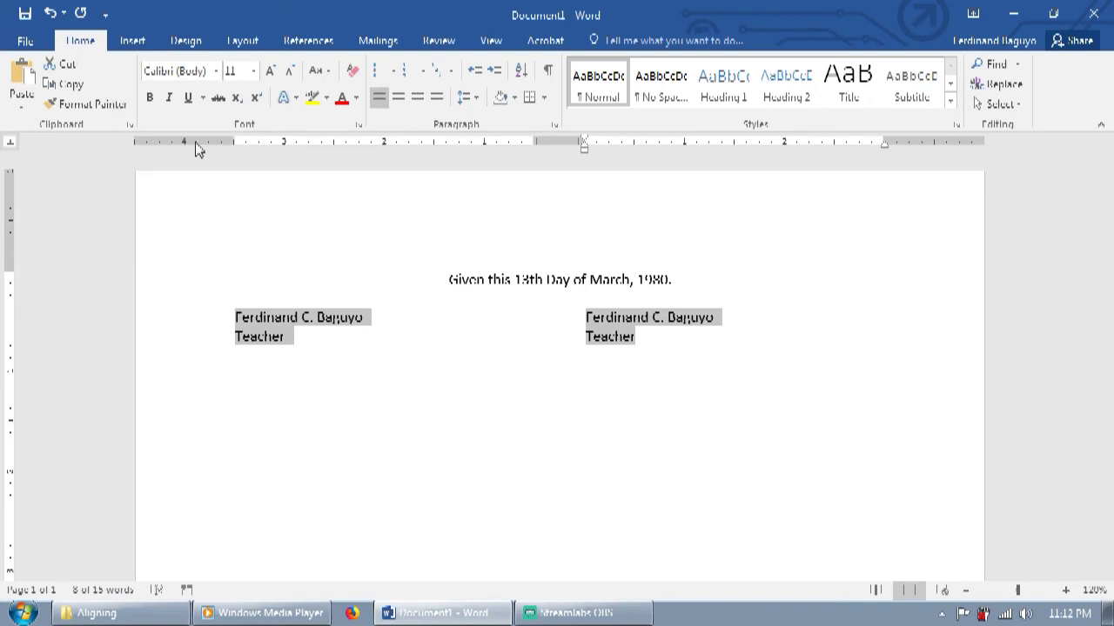
{"action": "left_click", "coordinate": [398, 97]}
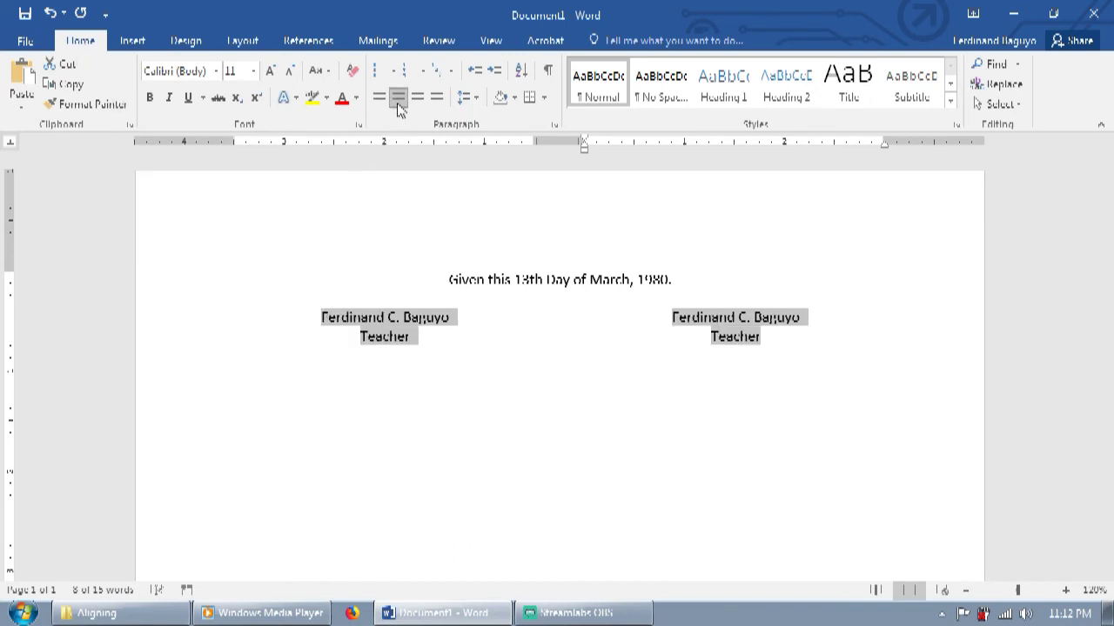
{"action": "left_click", "coordinate": [483, 393]}
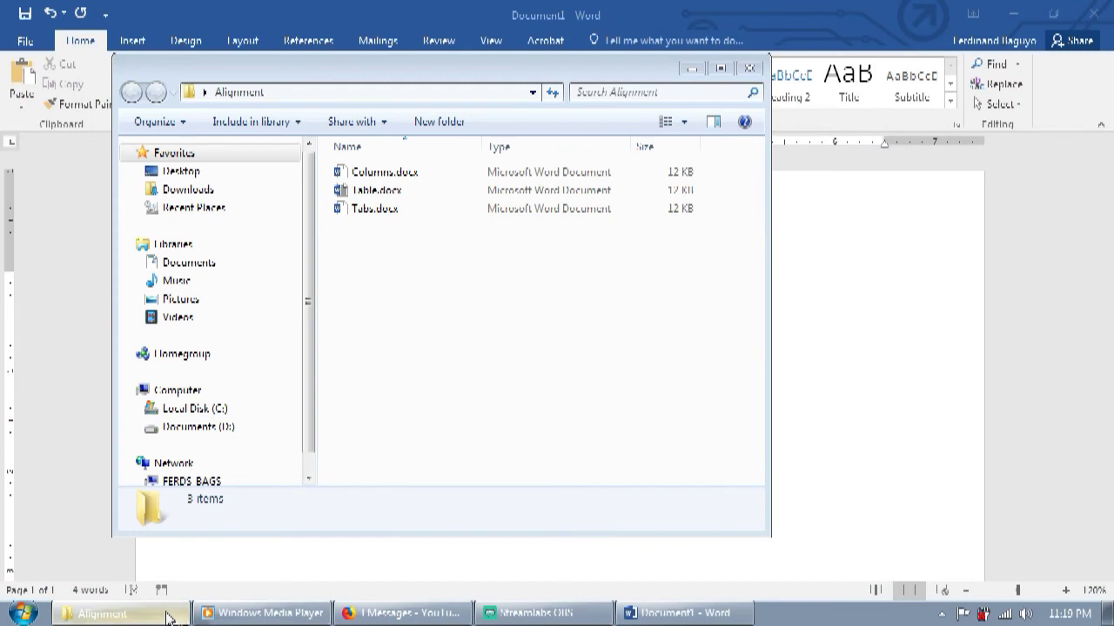
Step: Minimize the folder window to reveal the document reading 'COMMENT YOUR QUESTIONS BELOW!'
{"action": "left_click", "coordinate": [174, 614]}
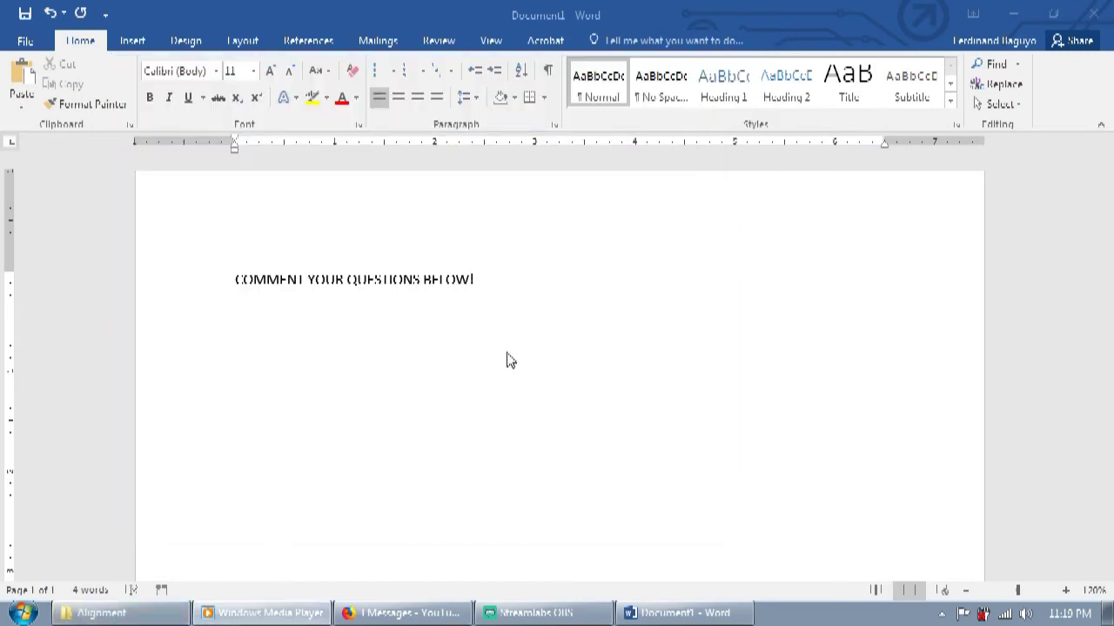